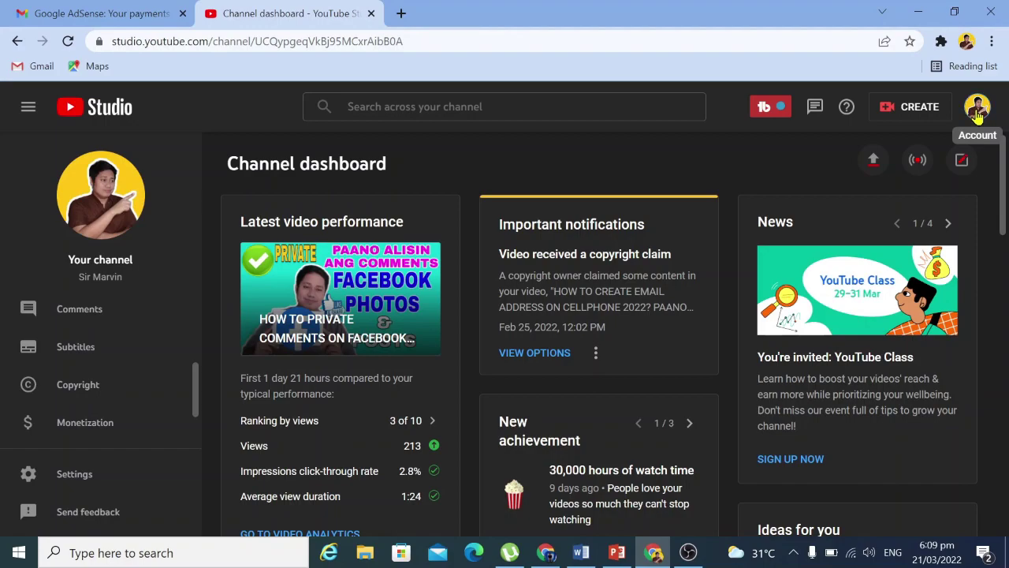
- Open the channel's YouTube page and view the list of accounts available for switching
left_click(978, 110)
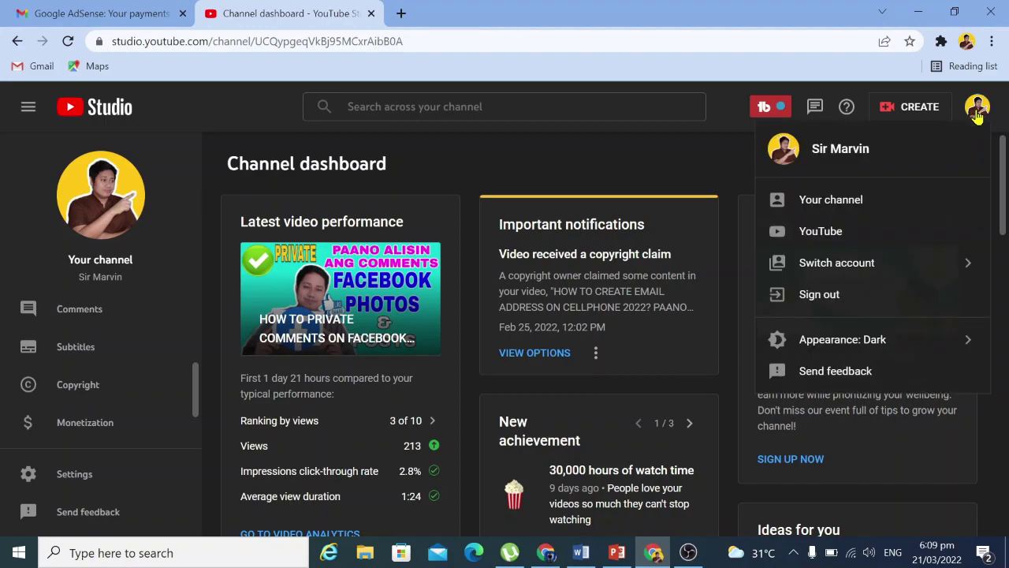
left_click(859, 200)
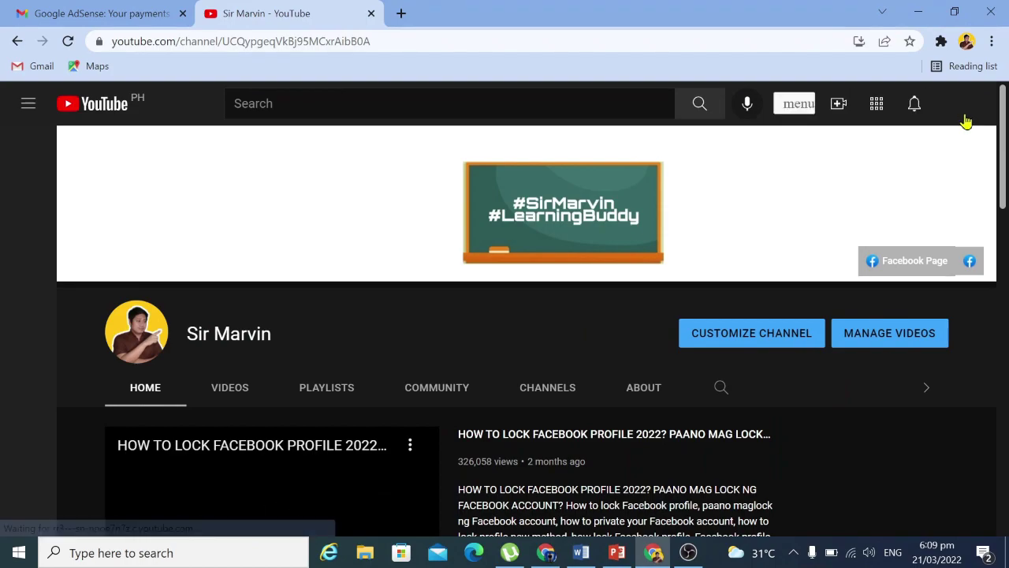
left_click(960, 103)
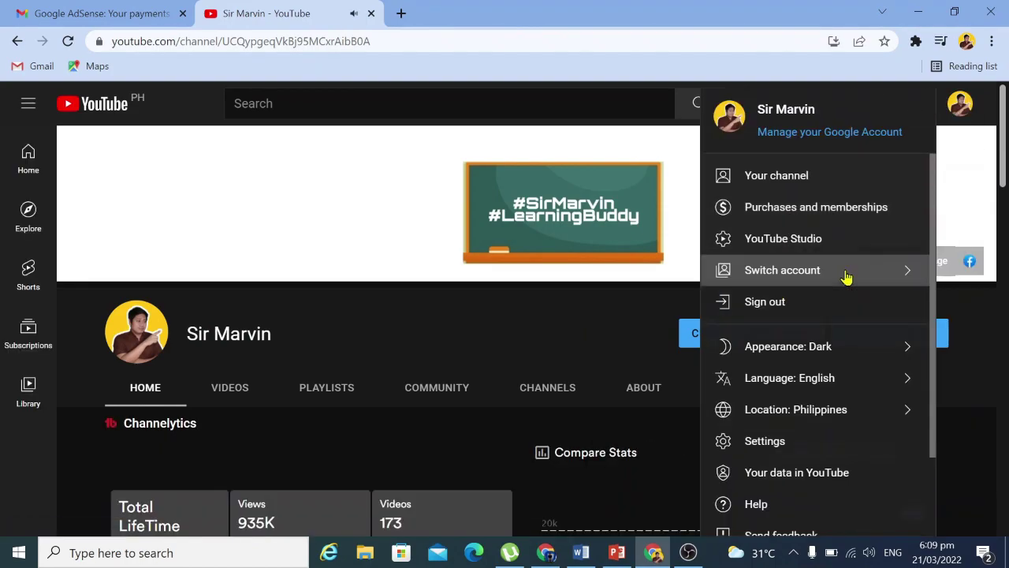
left_click(847, 278)
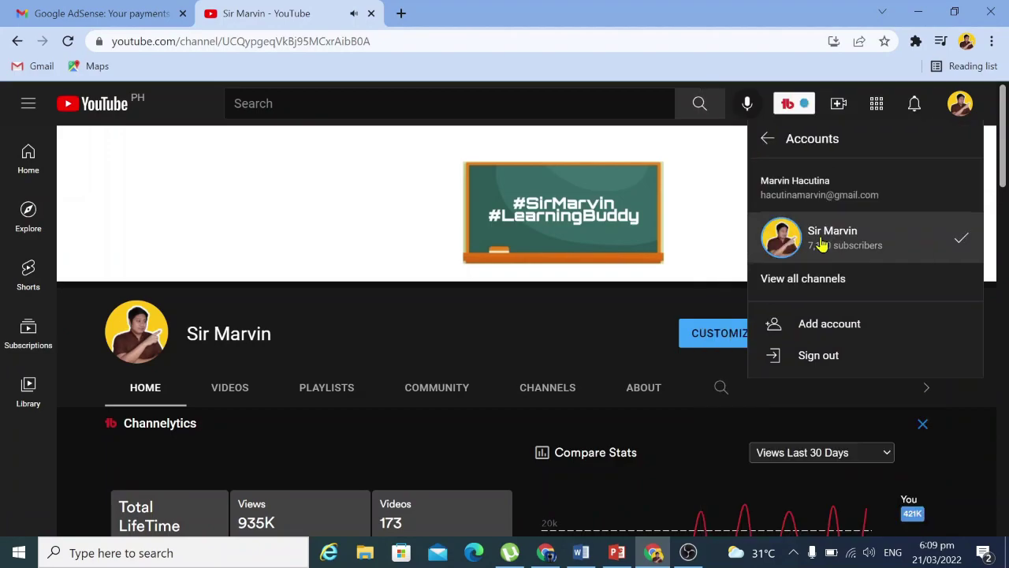
left_click(960, 106)
- Return to YouTube Studio for the channel and open its Monetization page
left_click(960, 103)
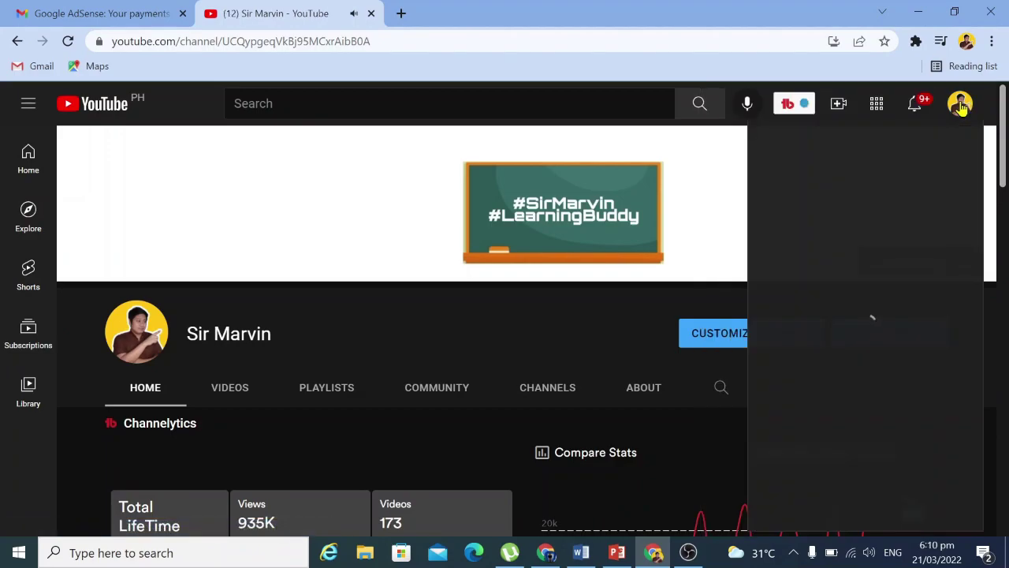
left_click(813, 246)
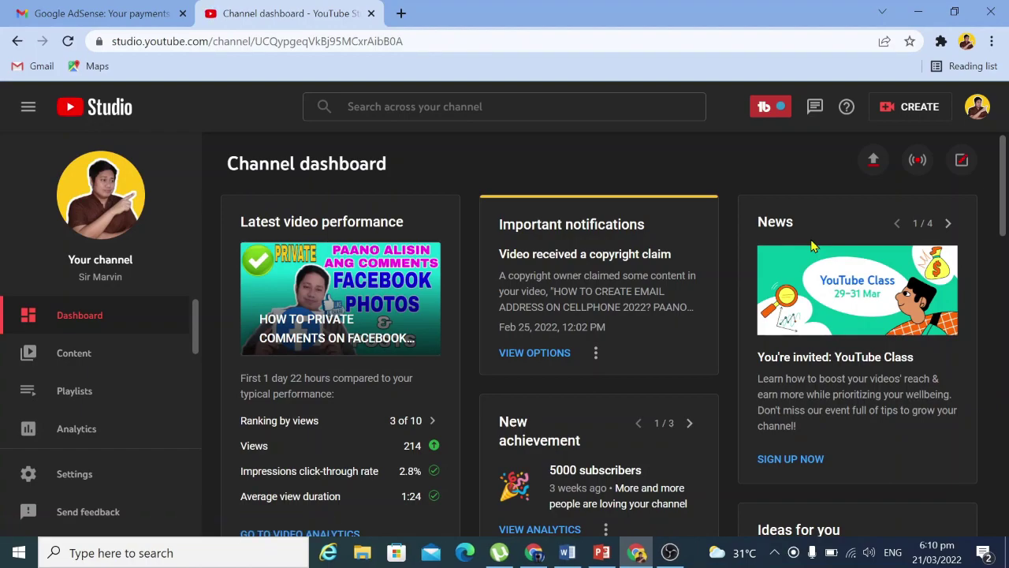
scroll(640, 416, "down", 4)
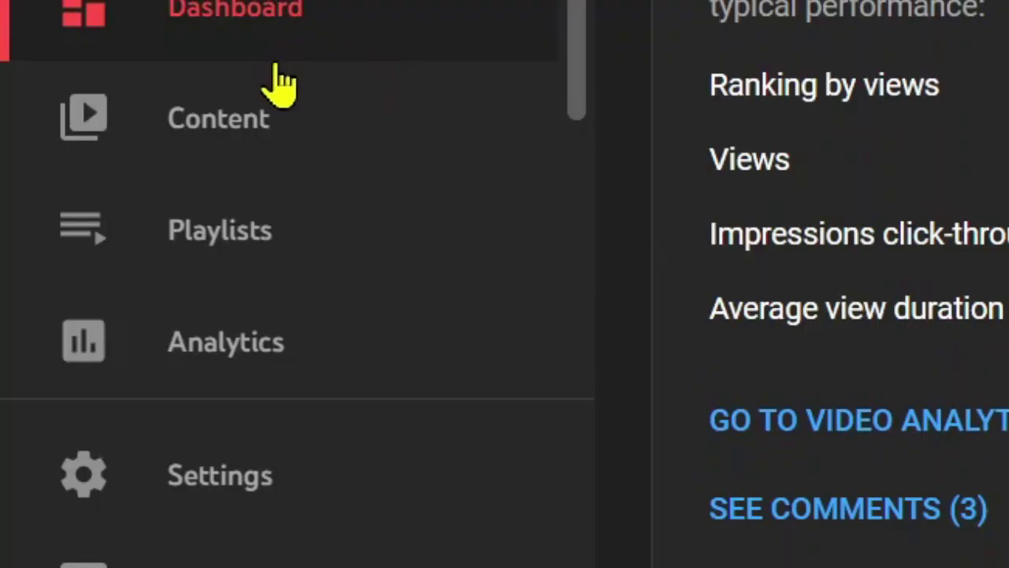
scroll(315, 138, "down", 5)
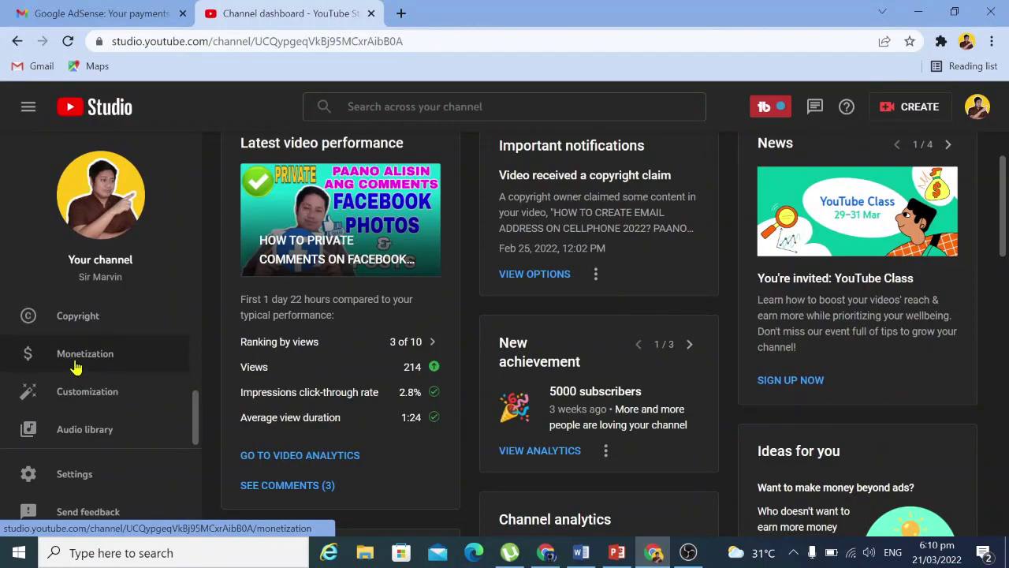
left_click(216, 158)
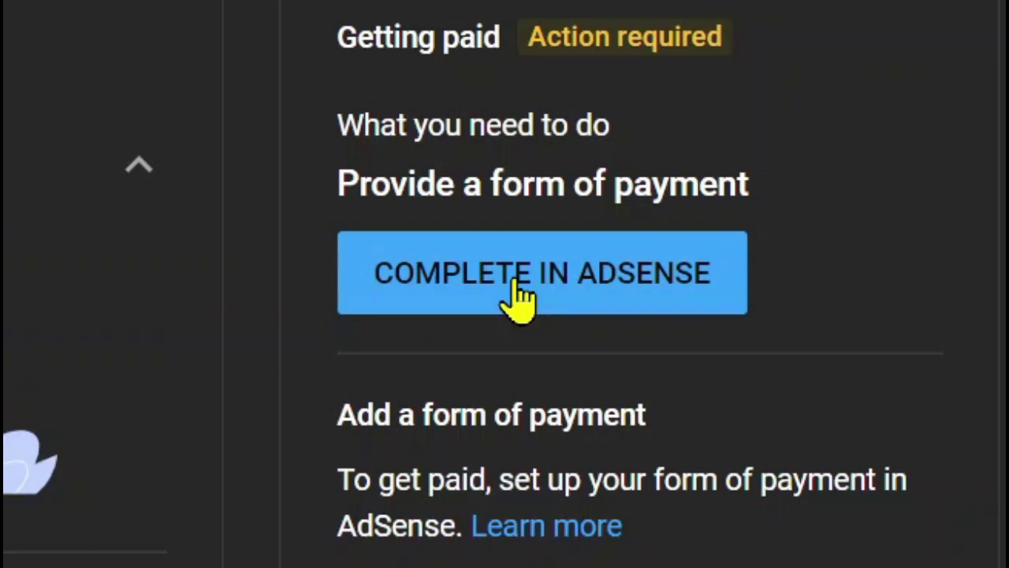
- Go to AdSense to complete the form of payment and open the action required to release the held payments
left_click(519, 290)
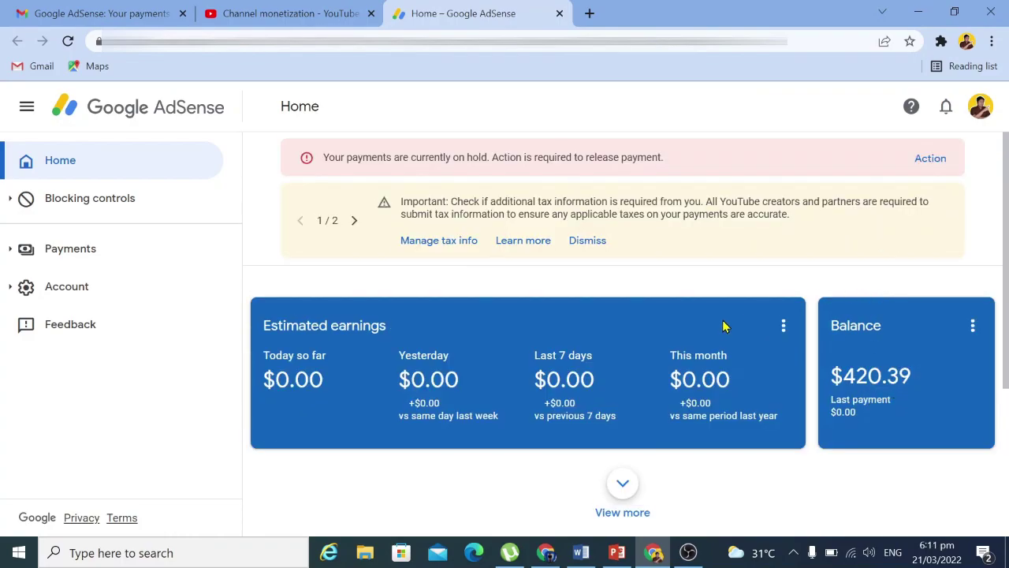
scroll(724, 327, "down", 2)
scroll(732, 331, "up", 2)
left_click(926, 165)
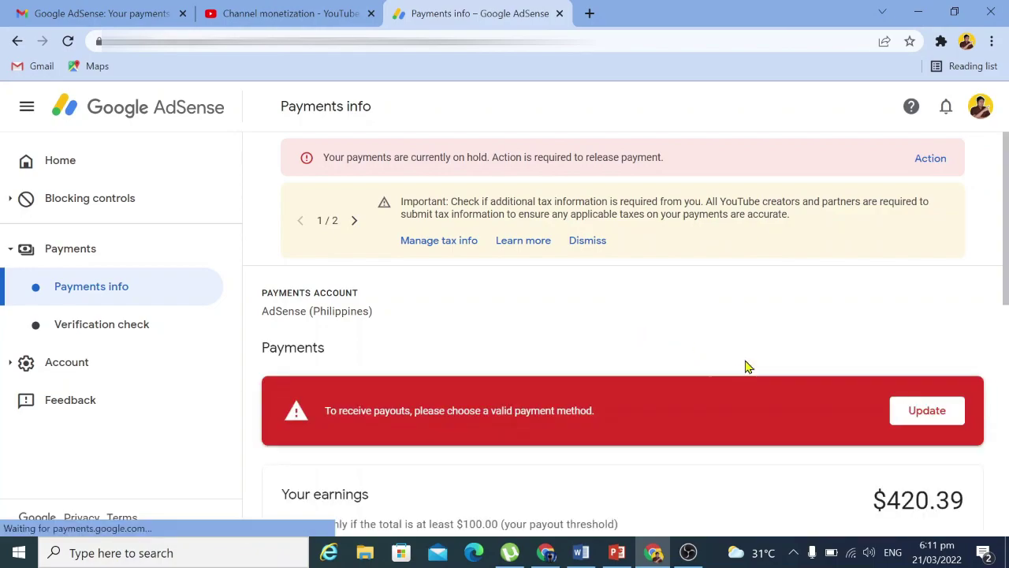
- Update the payout payment method by starting a new one and choosing to add new wire transfer details
scroll(745, 369, "down", 2)
scroll(709, 359, "down", 2)
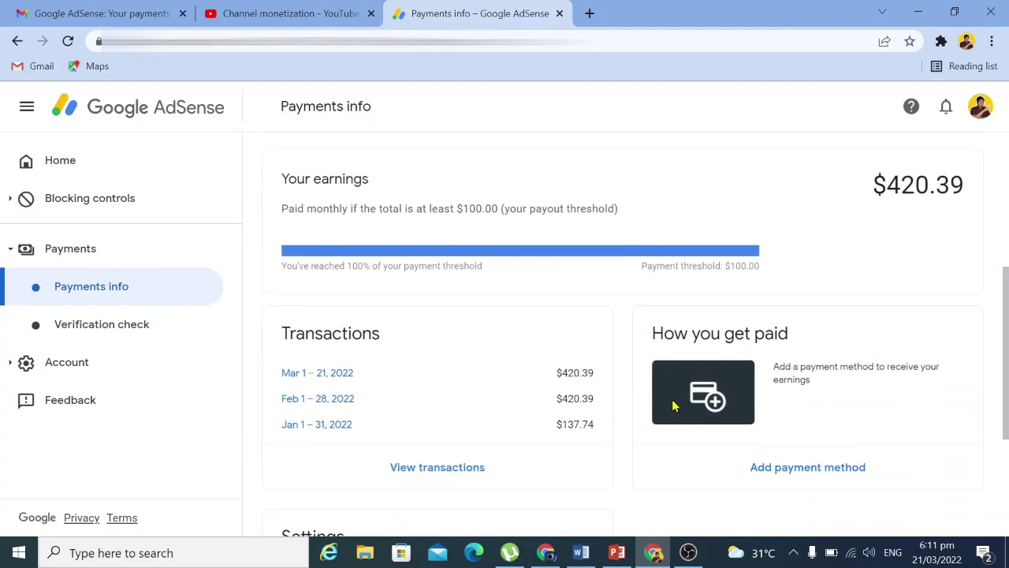
scroll(872, 443, "up", 2)
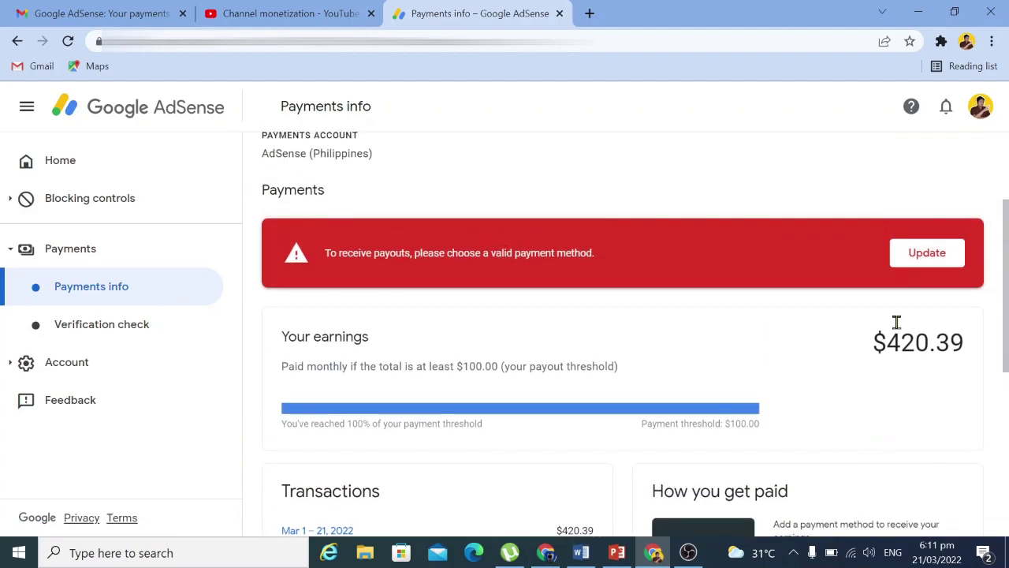
left_click(921, 256)
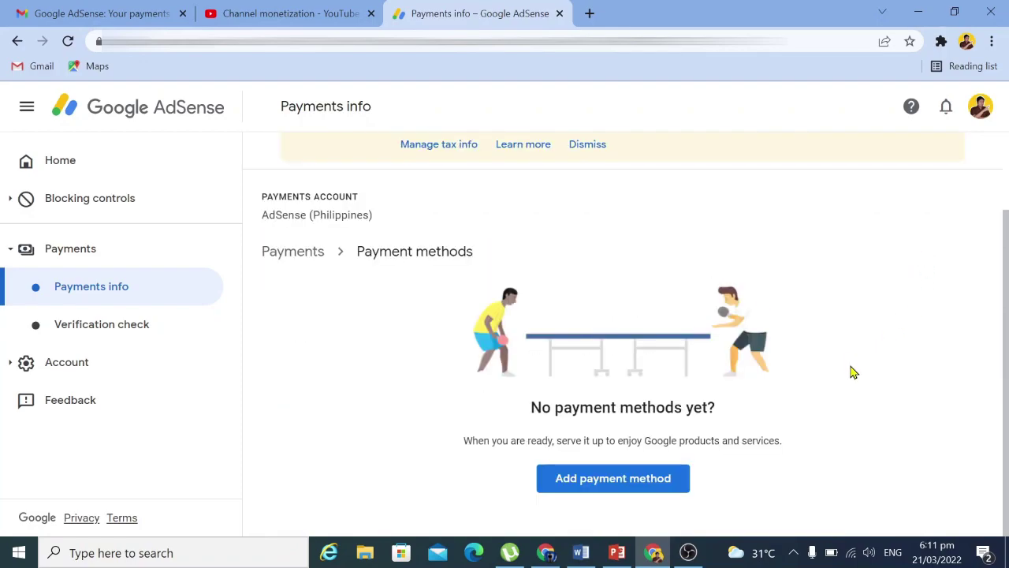
left_click(578, 479)
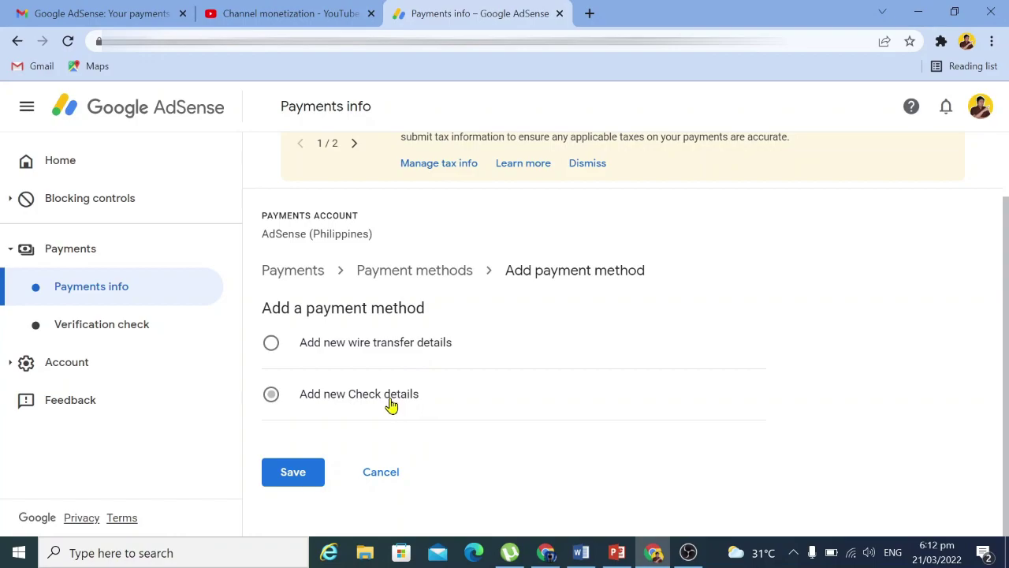
left_click(377, 347)
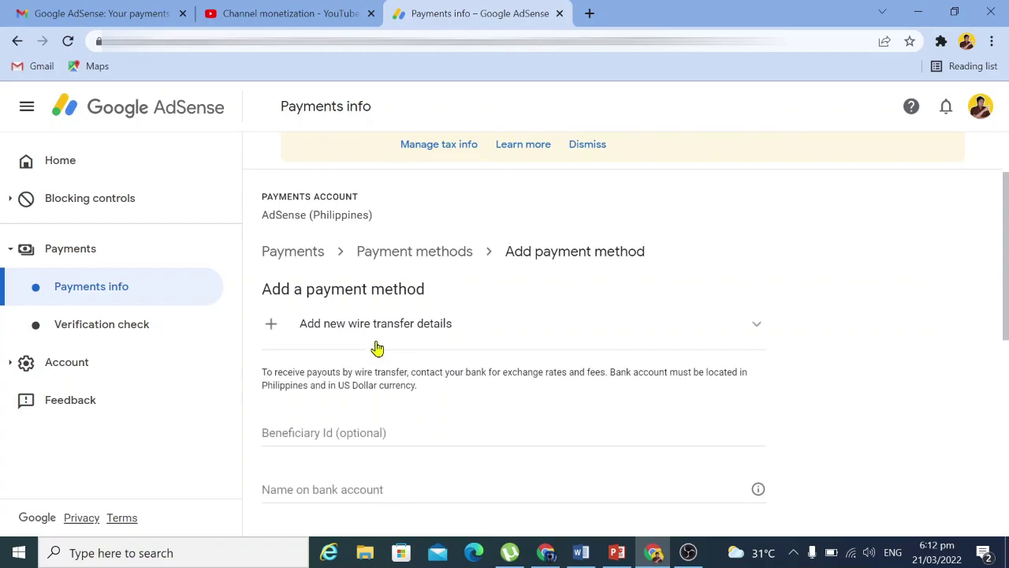
- Go through the wire transfer form's fields, skip the optional Beneficiary Id and activate the field for the name on the bank account
scroll(504, 422, "down", 1)
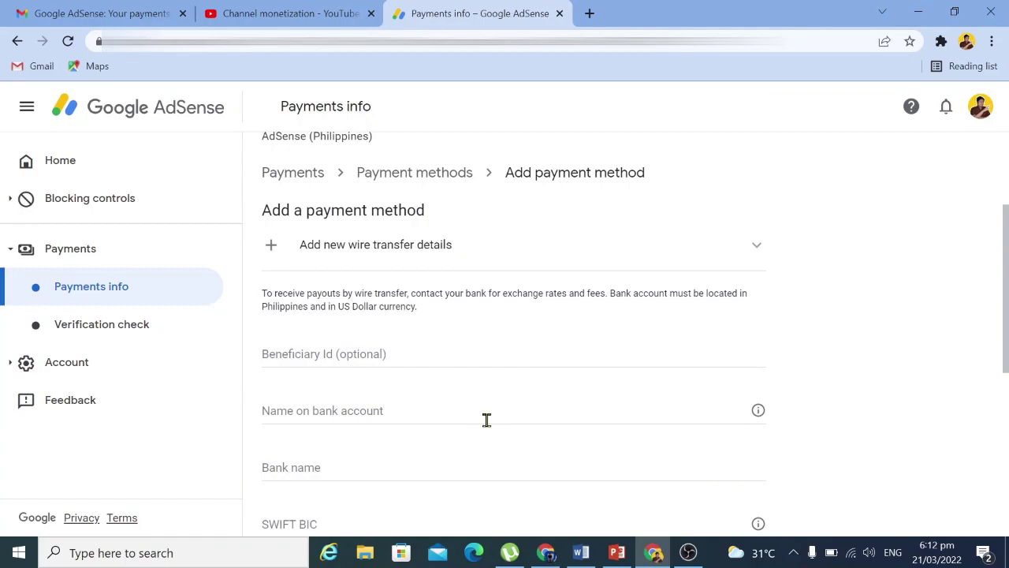
scroll(416, 403, "down", 1)
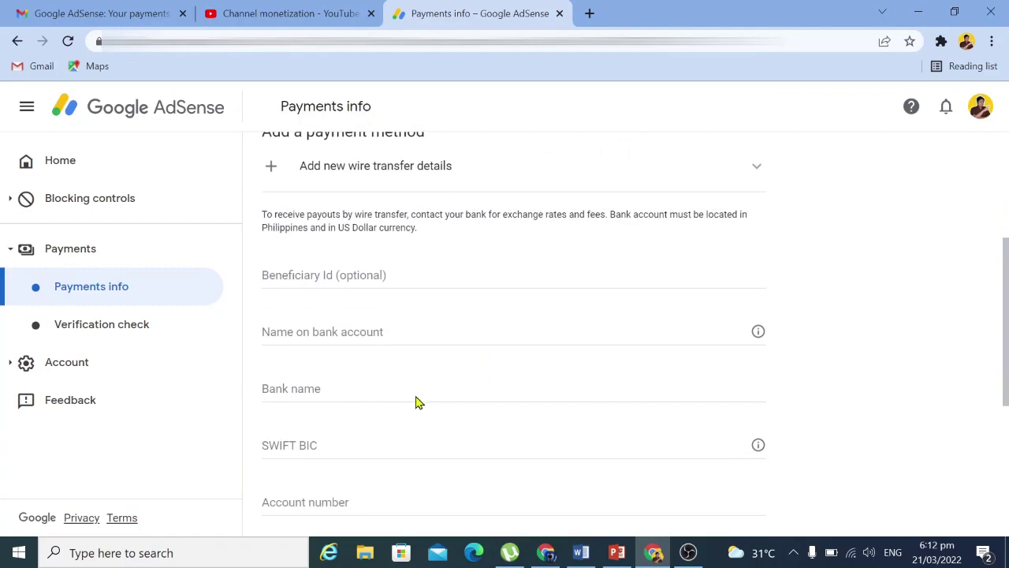
scroll(404, 282, "up", 1)
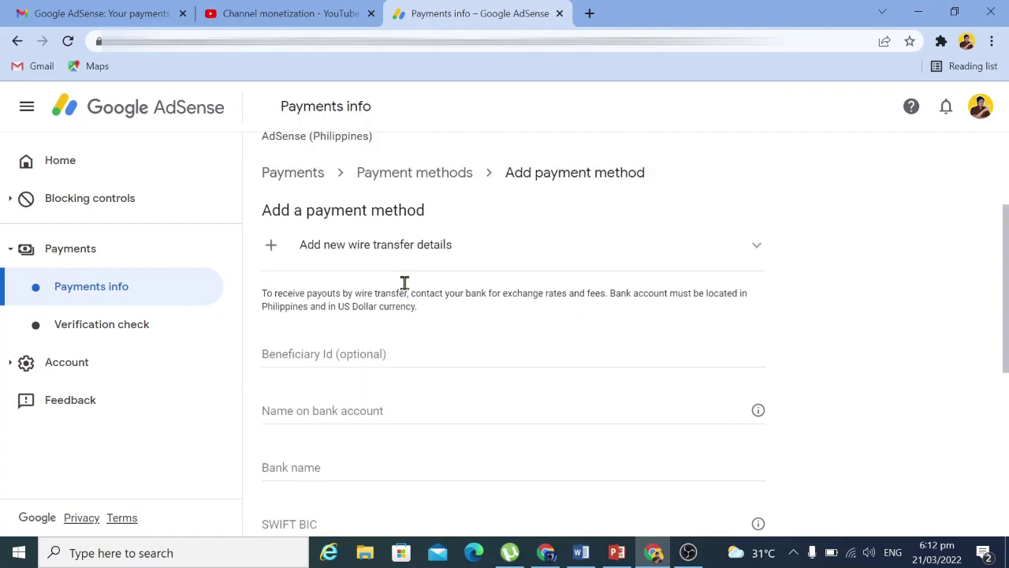
left_click(405, 361)
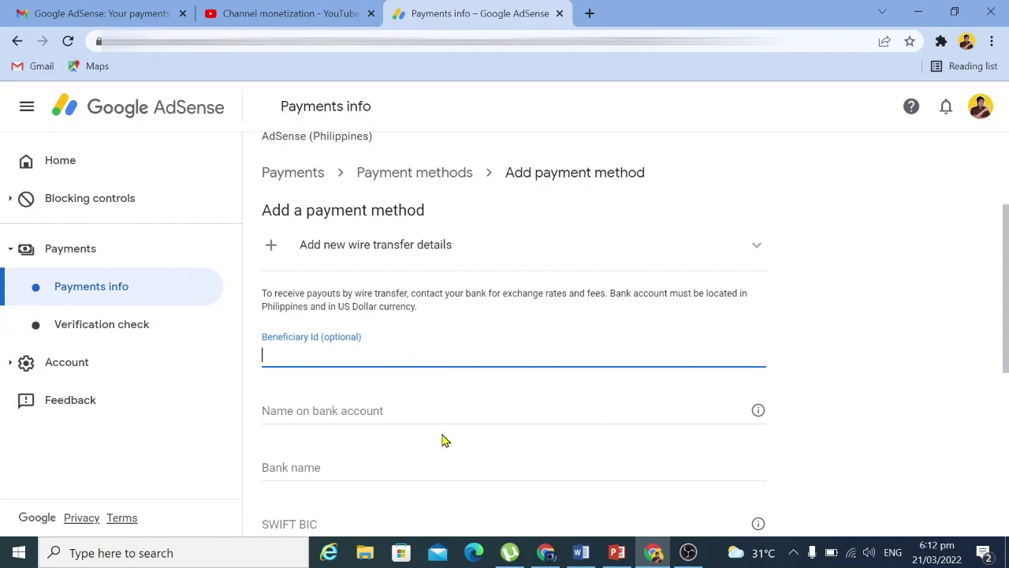
scroll(457, 408, "down", 1)
left_click(364, 337)
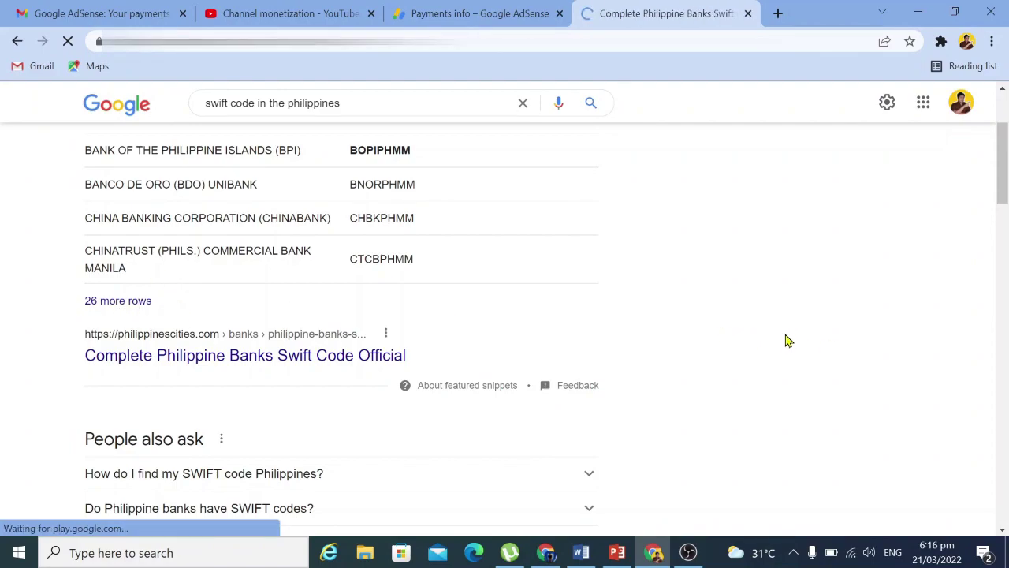
- Examine how a SWIFT code is composed and look through the list of Philippine banks' SWIFT codes on the Philippines Cities page
scroll(592, 372, "down", 5)
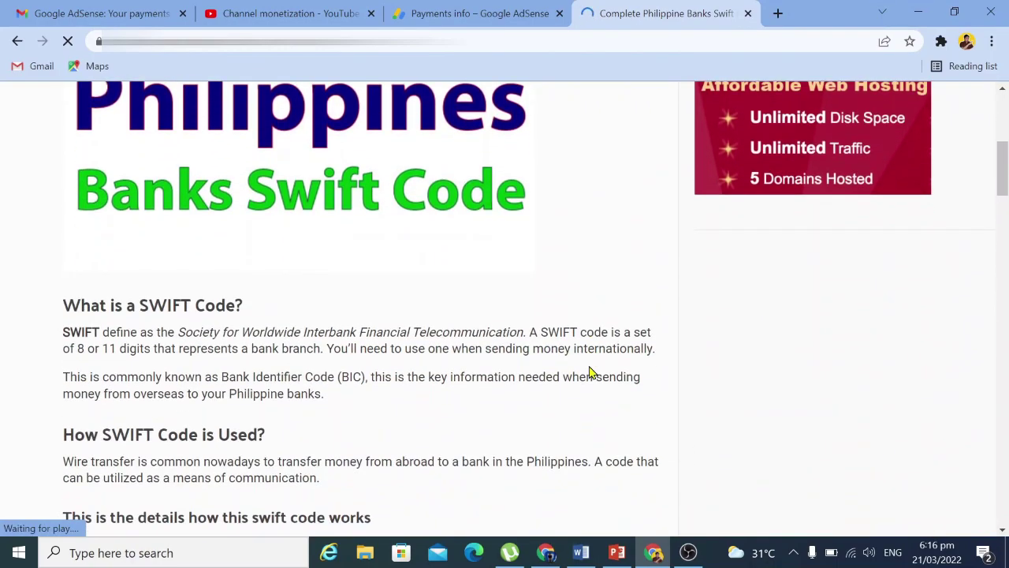
scroll(592, 372, "down", 7)
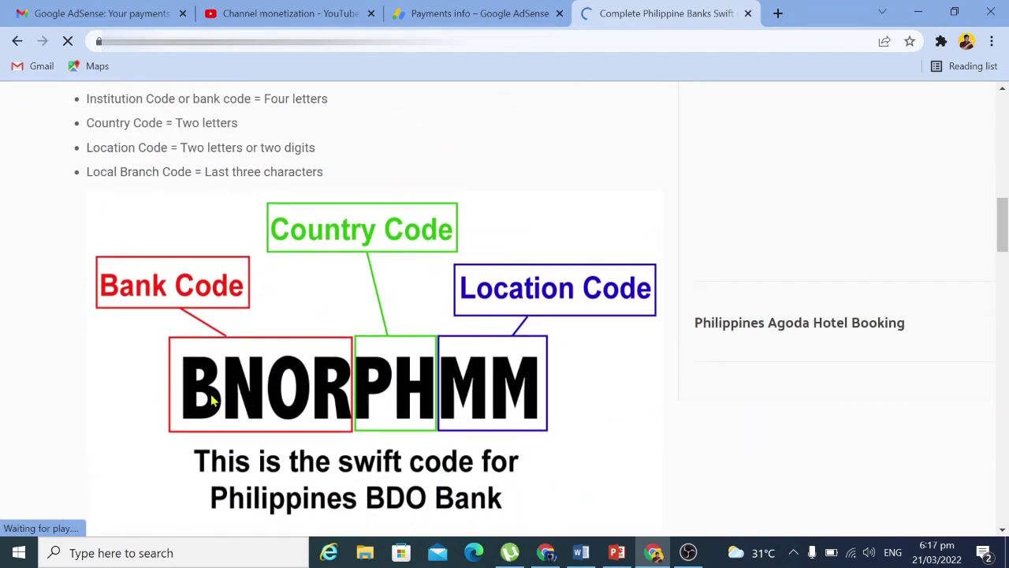
scroll(363, 315, "down", 1)
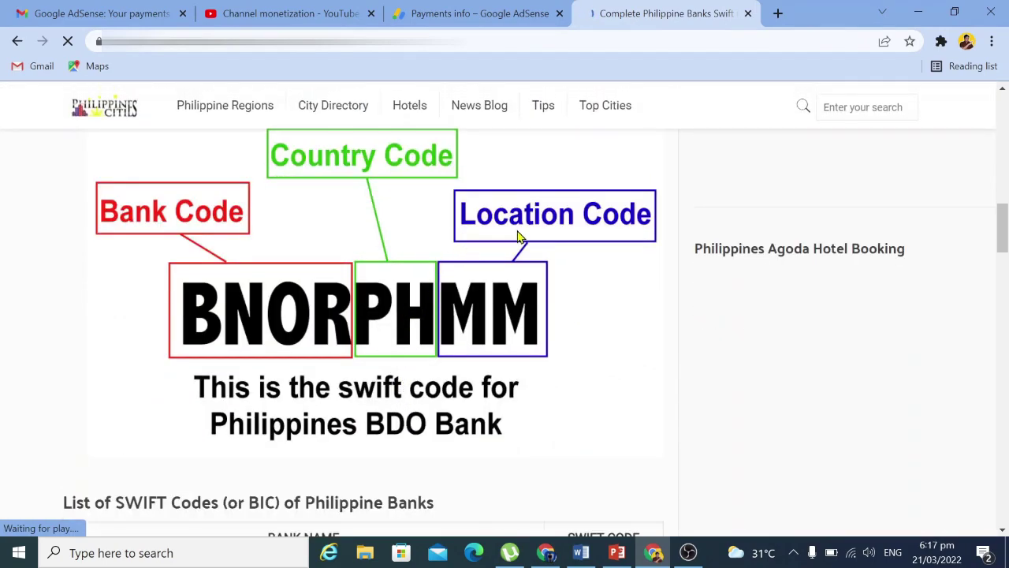
scroll(561, 326, "down", 4)
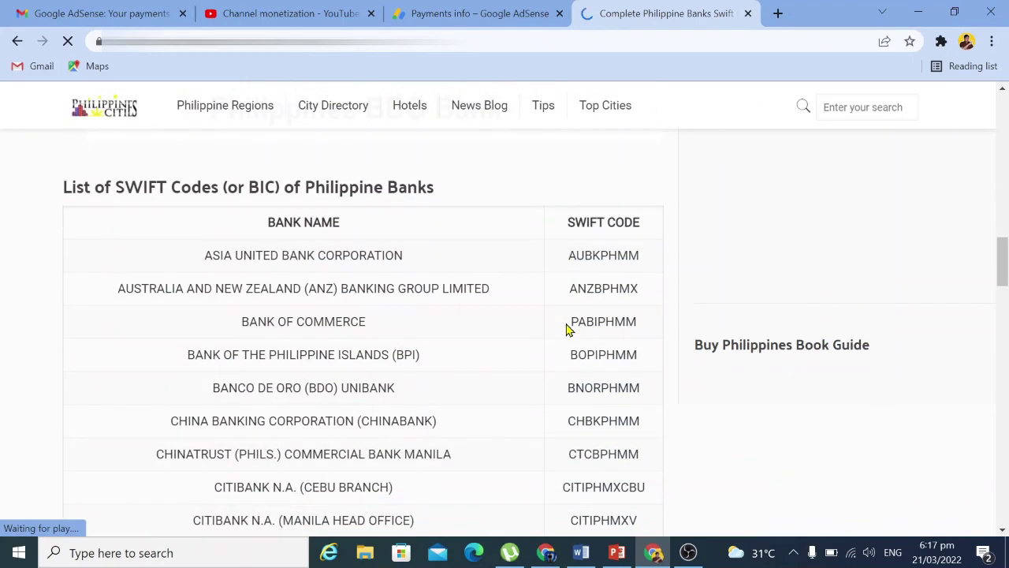
scroll(566, 329, "down", 1)
scroll(563, 331, "down", 4)
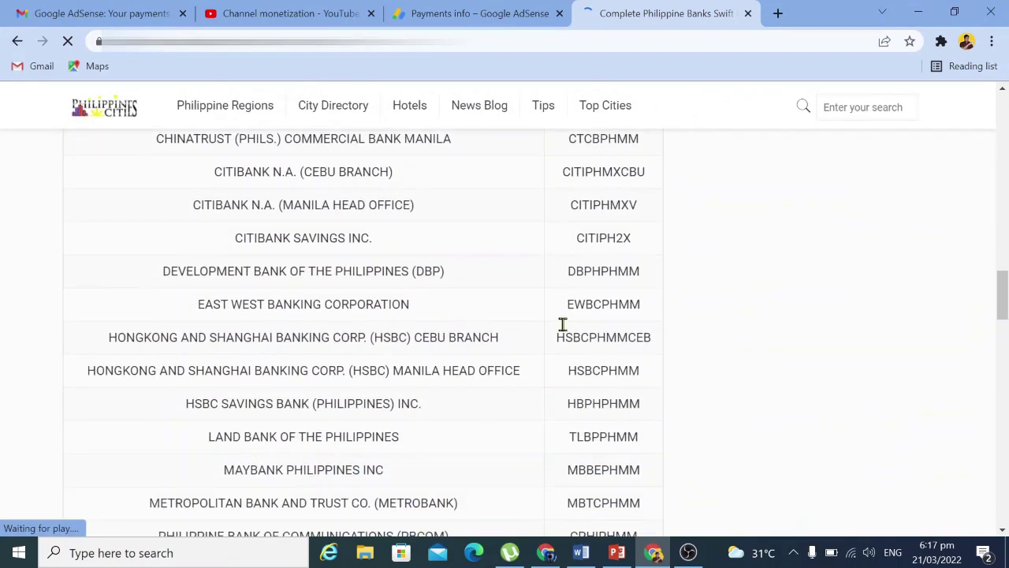
scroll(563, 331, "down", 4)
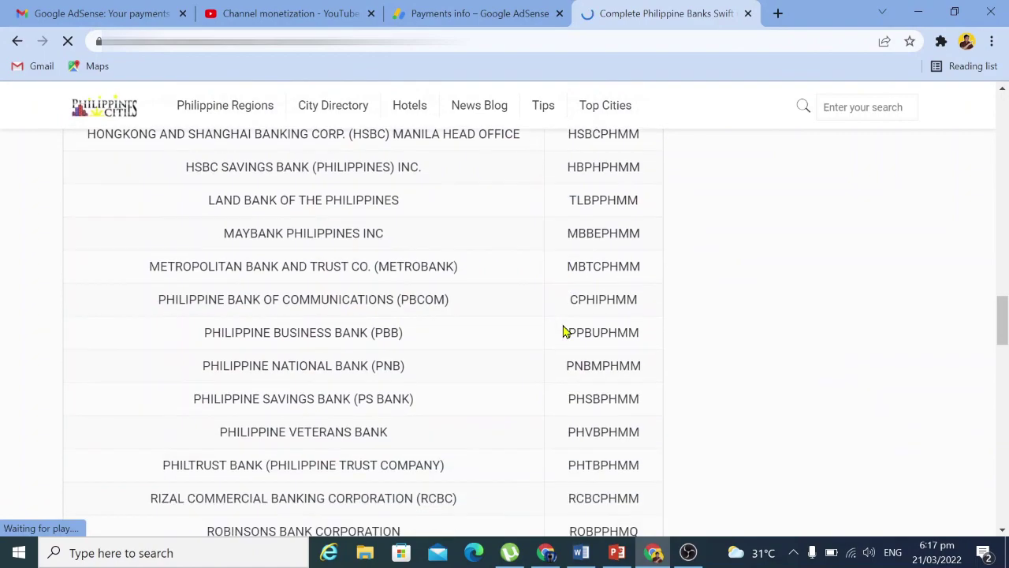
scroll(565, 331, "down", 1)
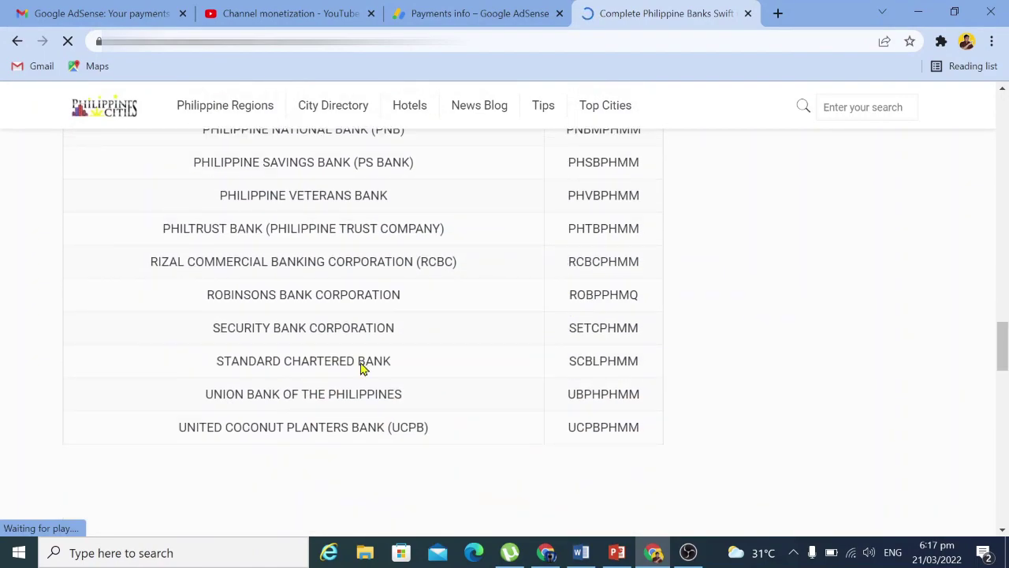
scroll(327, 371, "down", 1)
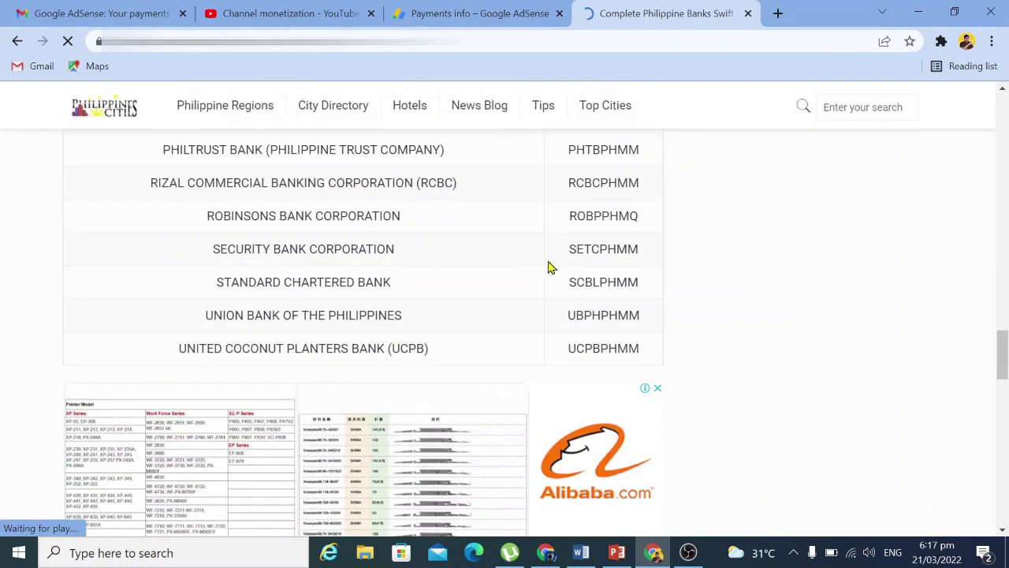
- Copy Security Bank Corporation's SWIFT code SETCPHMM and paste it into the SWIFT BIC field of the AdSense wire transfer form
left_click_drag(569, 249, 651, 252)
right_click(616, 243)
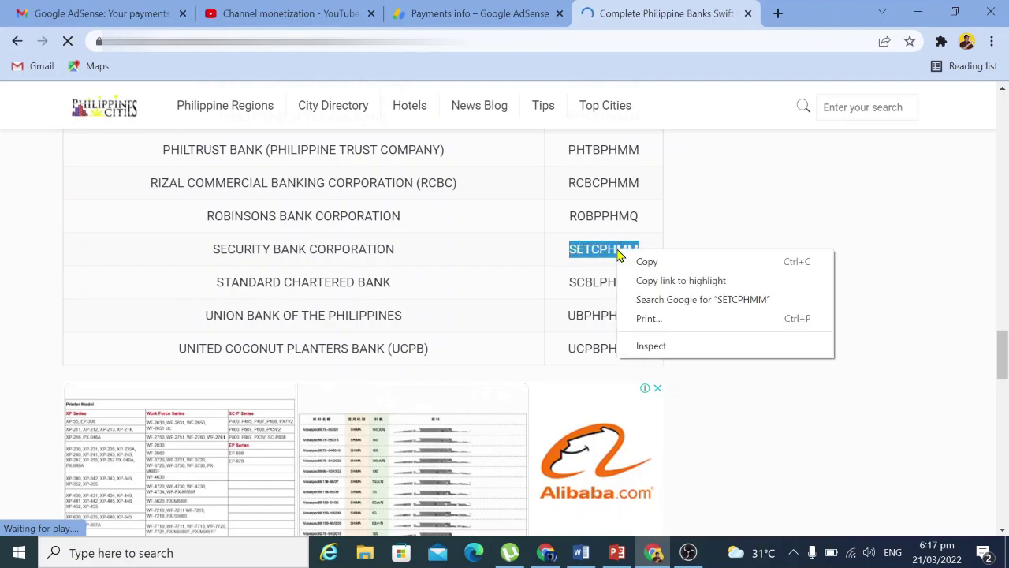
left_click(661, 263)
left_click(462, 14)
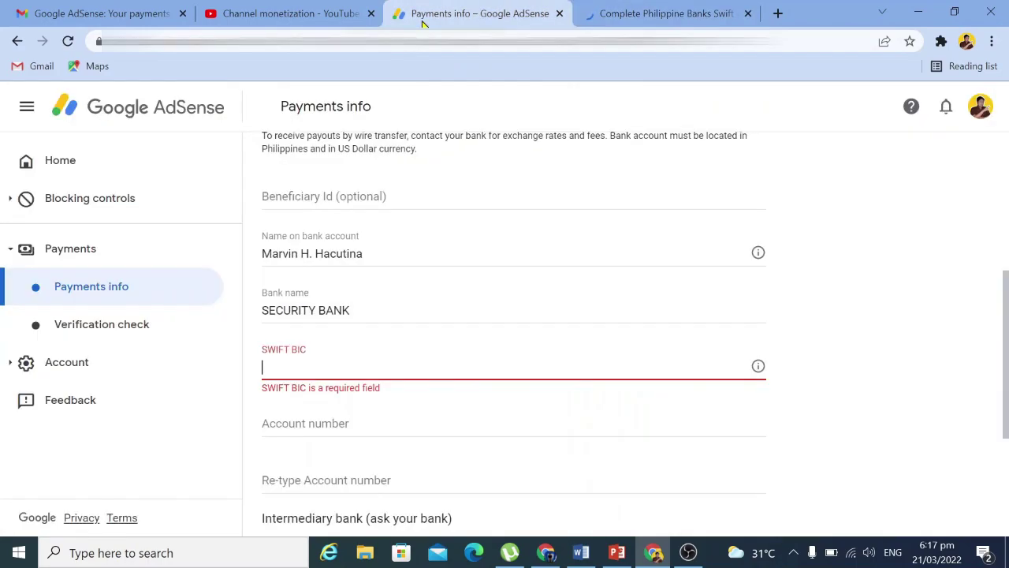
right_click(325, 372)
left_click(386, 250)
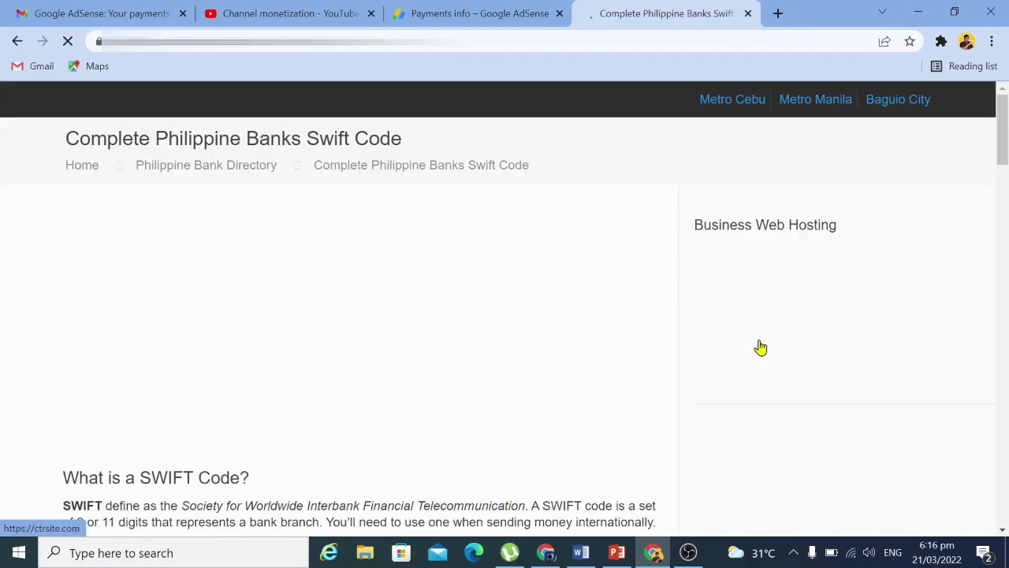
- Read how a SWIFT code is structured and find Security Bank Corporation in the table of Philippine banks' SWIFT codes
scroll(591, 372, "down", 5)
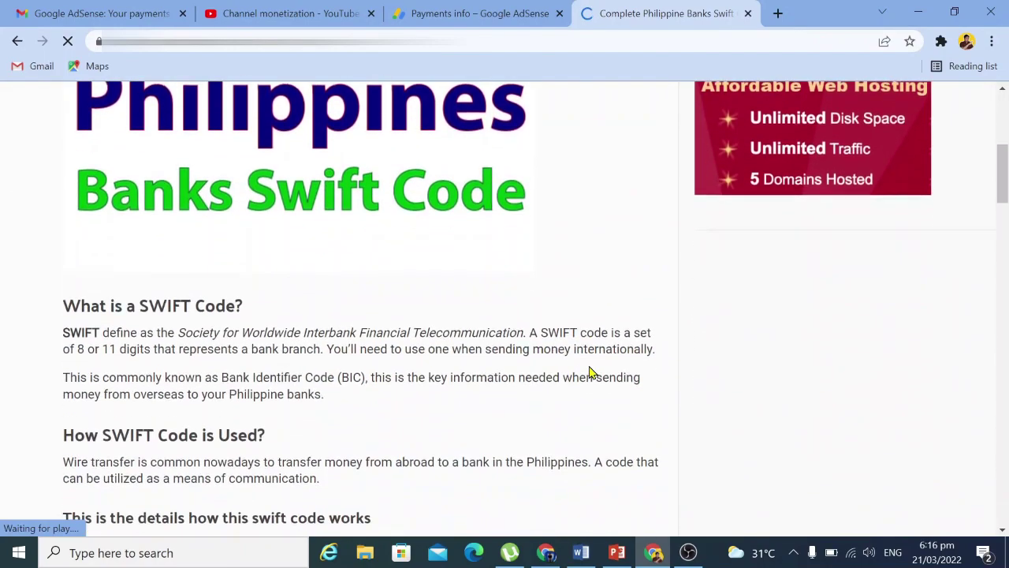
scroll(591, 373, "down", 6)
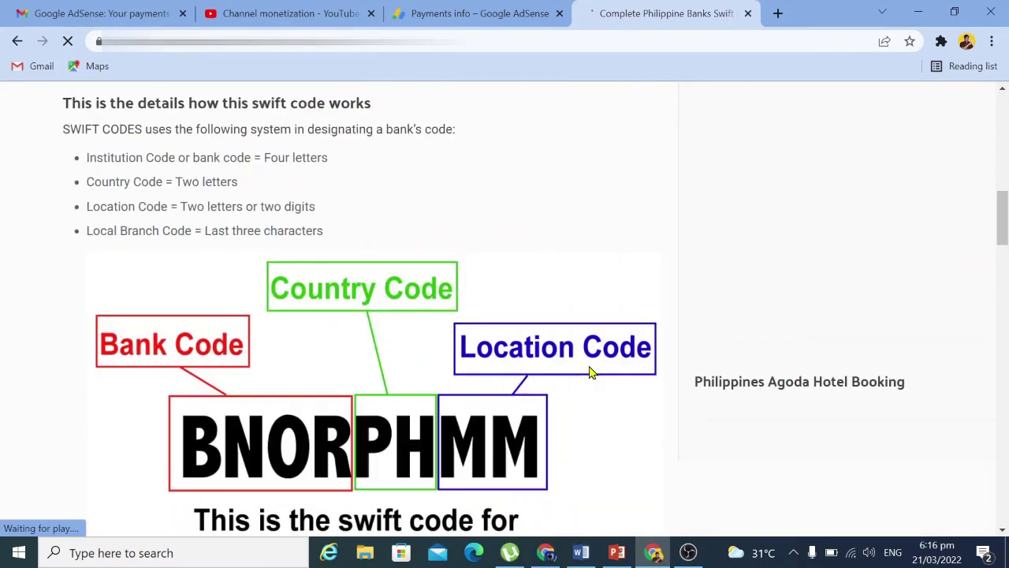
scroll(591, 371, "up", 1)
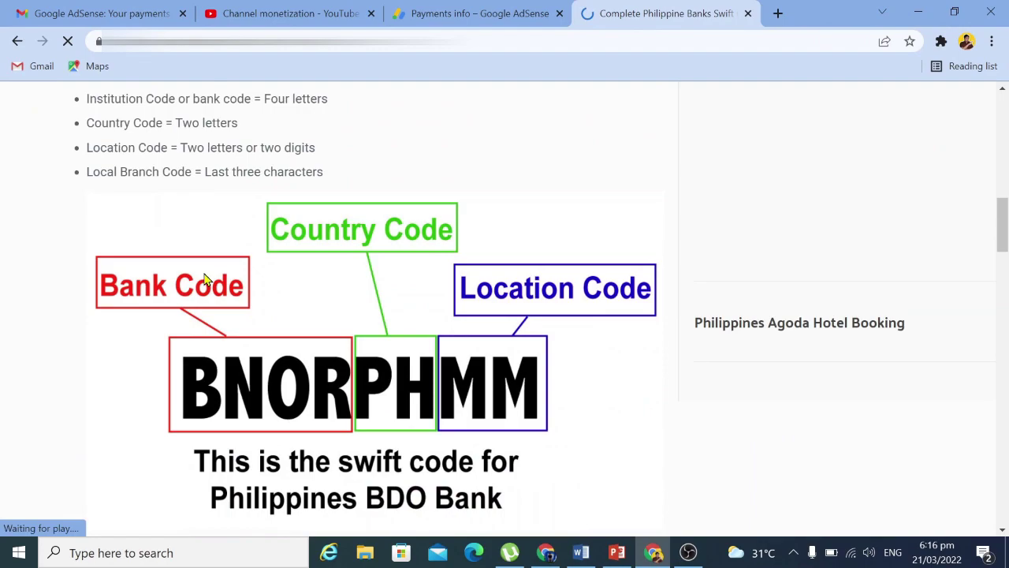
scroll(400, 398, "down", 1)
scroll(402, 399, "down", 1)
scroll(568, 329, "down", 5)
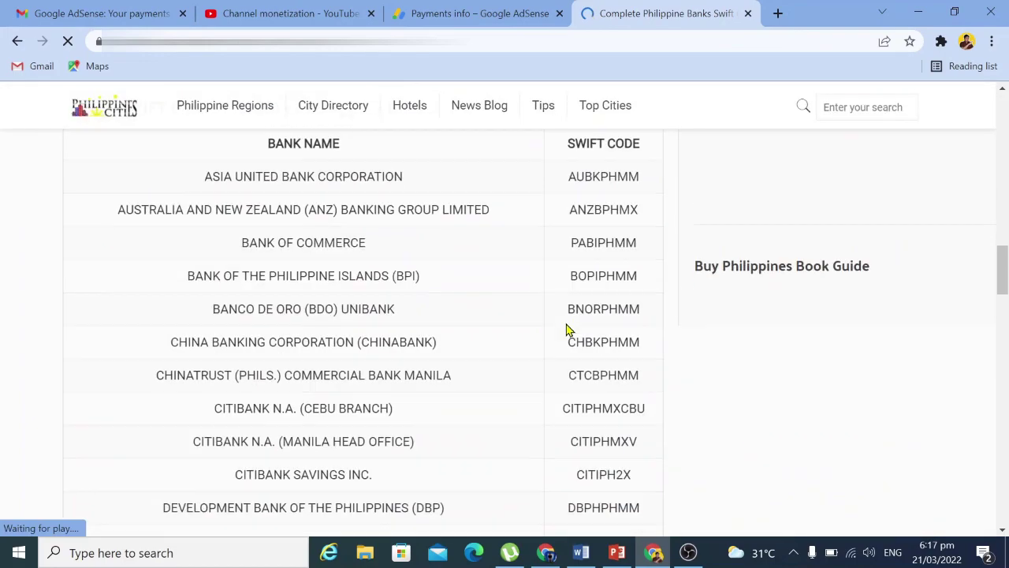
scroll(568, 329, "down", 3)
scroll(564, 331, "down", 1)
scroll(564, 331, "down", 4)
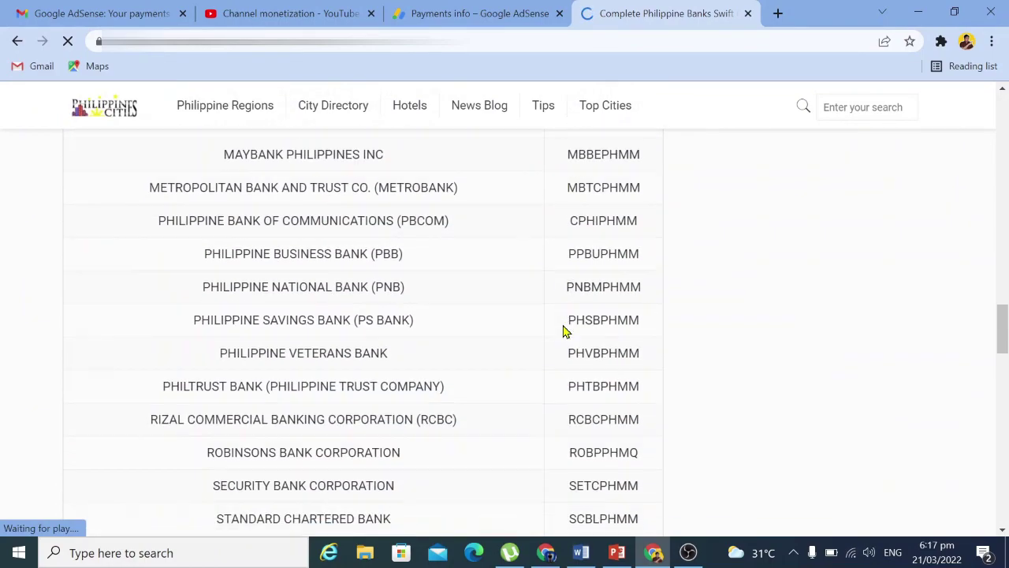
scroll(564, 331, "down", 1)
scroll(303, 345, "down", 1)
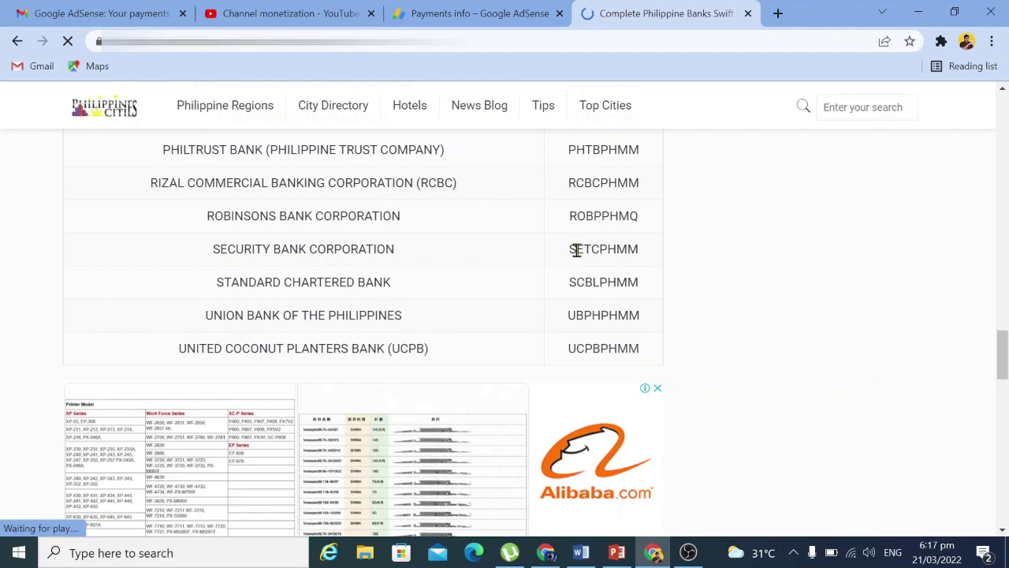
- Copy the SWIFT code SETCPHMM from the Security Bank Corporation row into the SWIFT BIC field of the AdSense wire transfer form
left_click_drag(572, 249, 619, 254)
right_click(620, 254)
left_click(655, 262)
left_click(423, 22)
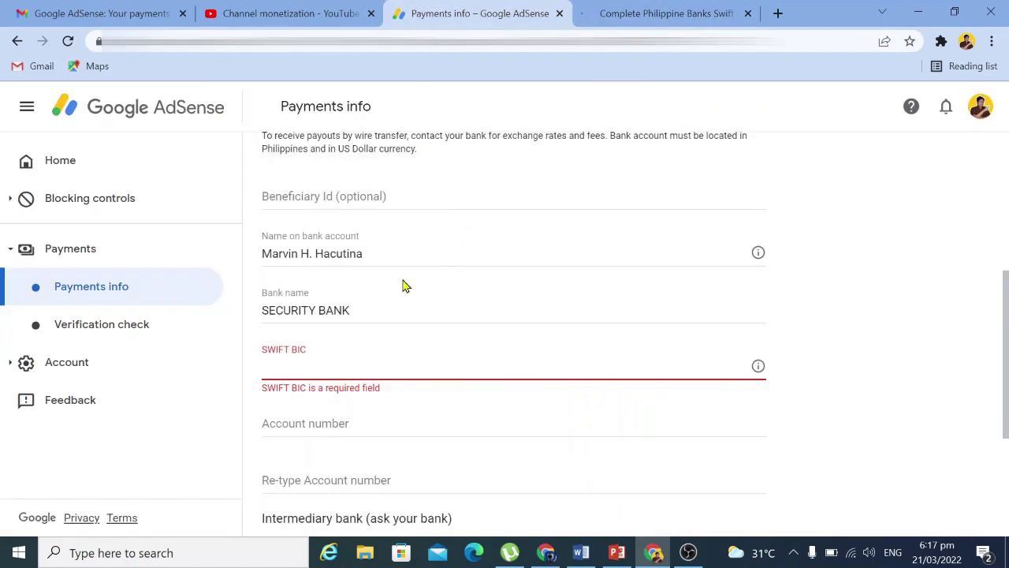
right_click(324, 372)
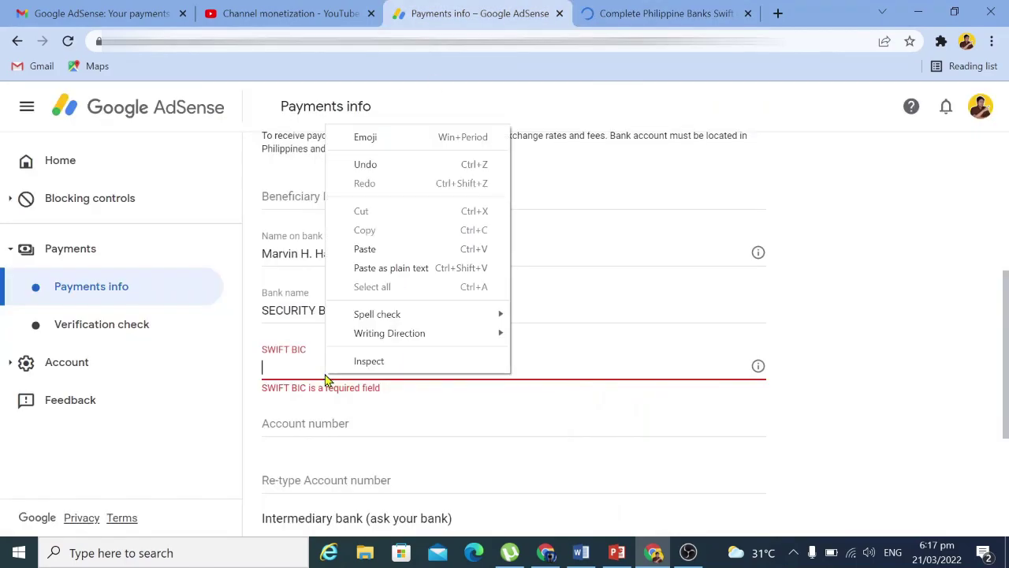
left_click(386, 250)
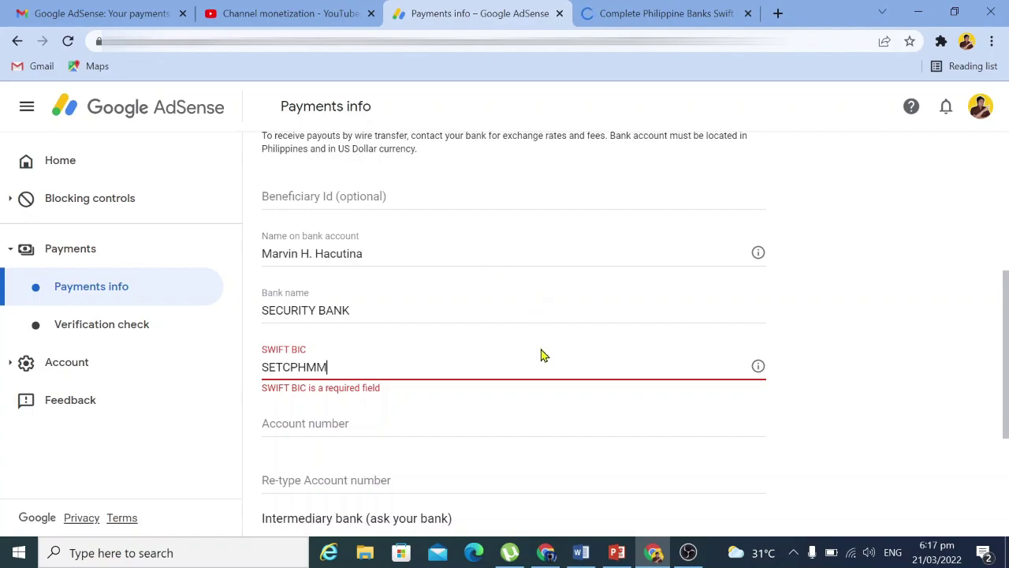
- Complete the bank name as SECURITY BANK CORPORATION by copying the missing word CORPORATION from the bank list into the form
left_click(385, 304)
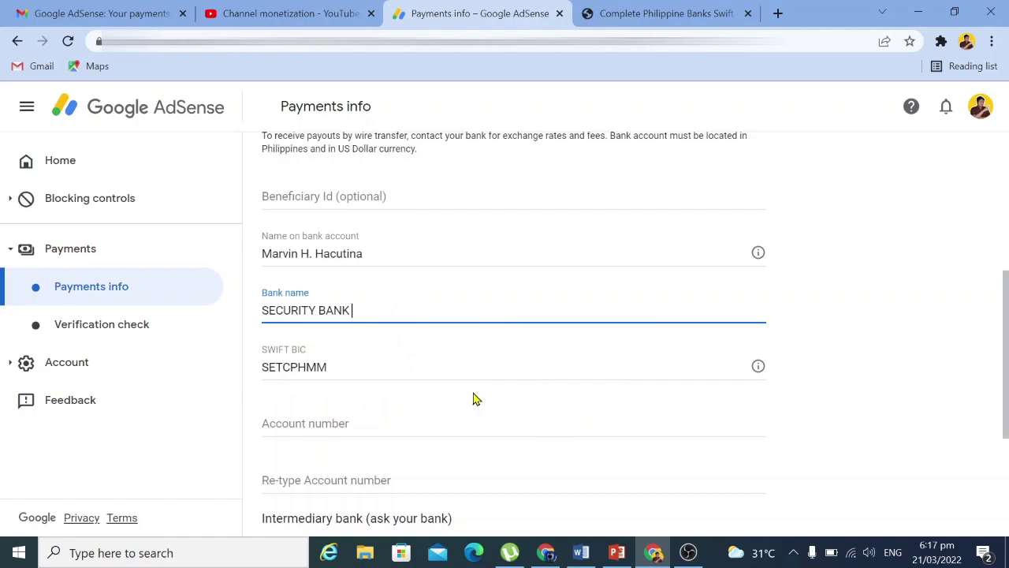
left_click(385, 412)
left_click(367, 304)
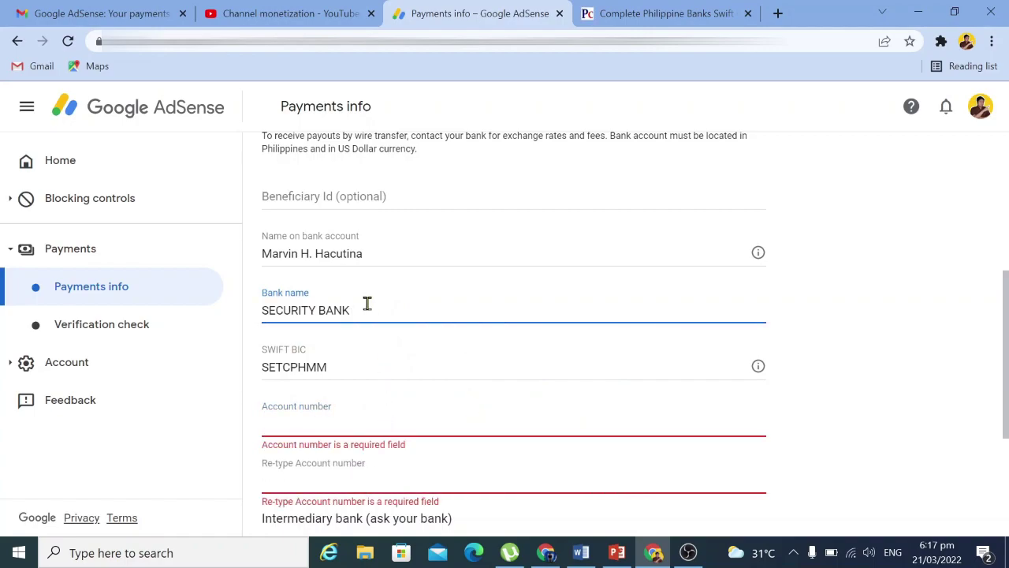
left_click(662, 13)
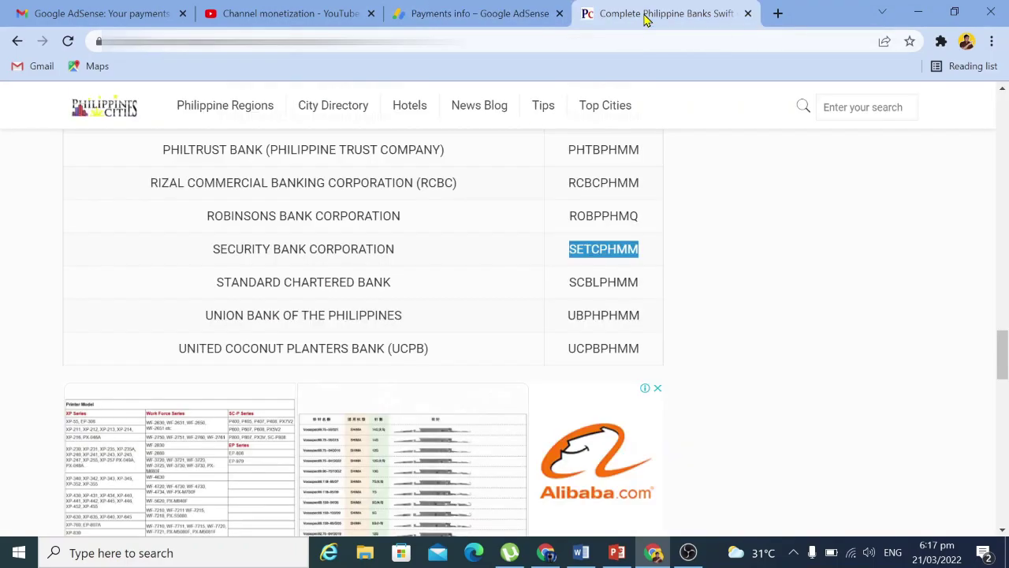
left_click_drag(313, 243, 390, 246)
right_click(387, 246)
left_click(415, 260)
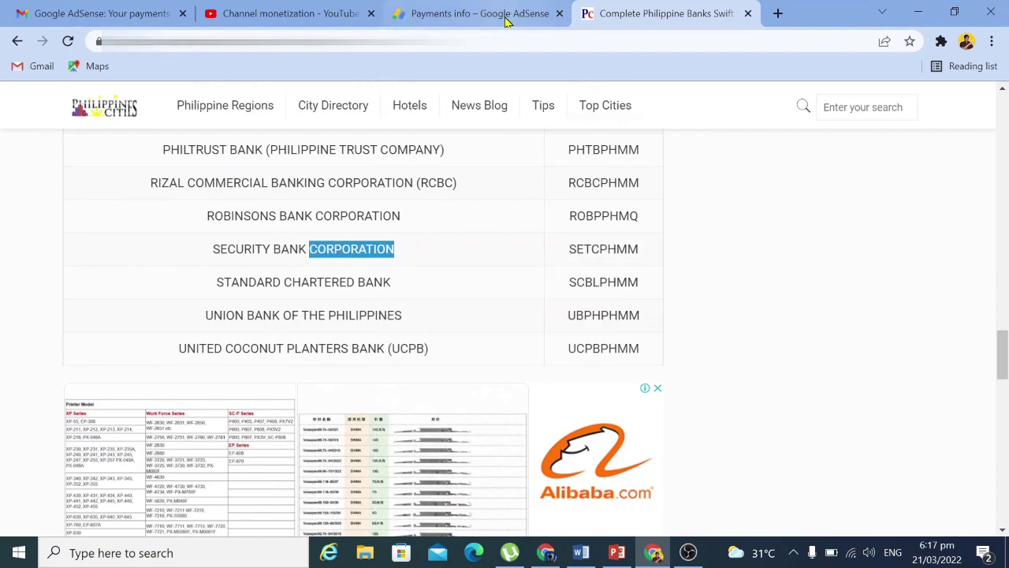
left_click(507, 12)
right_click(363, 317)
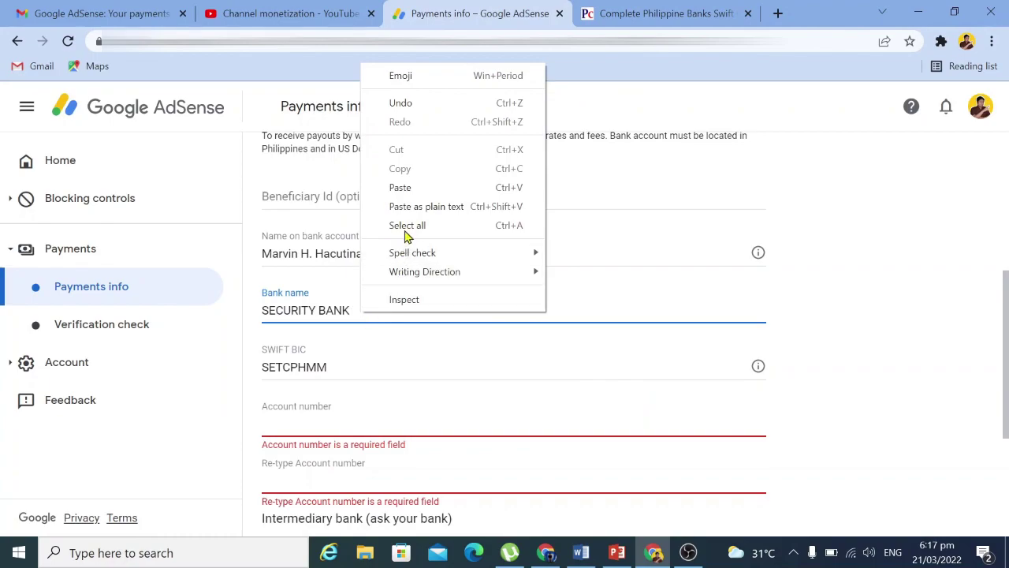
left_click(402, 188)
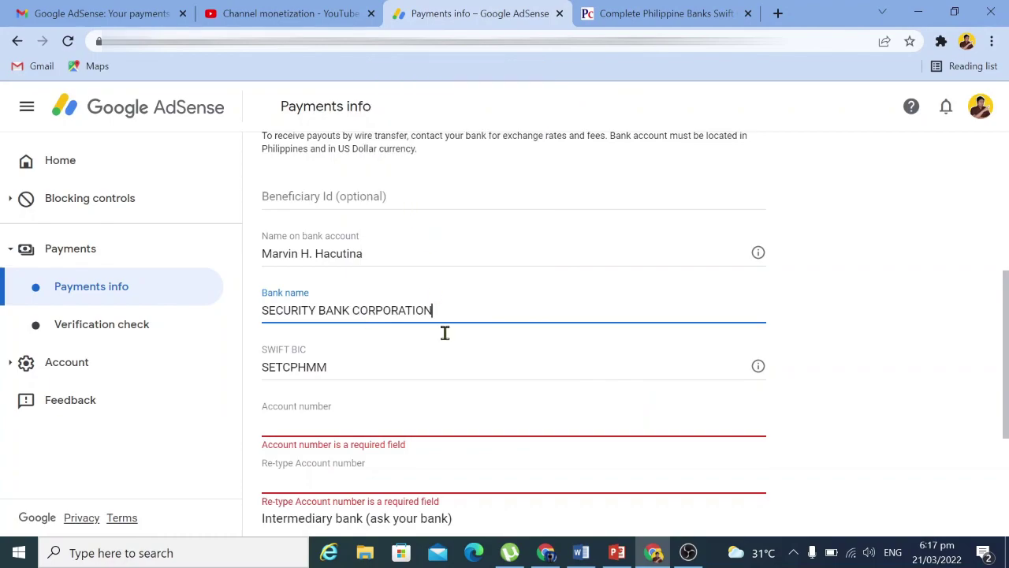
- Enter the bank account number, repeat it in the Re-type Account number field and review the wire transfer form's entries
left_click(335, 426)
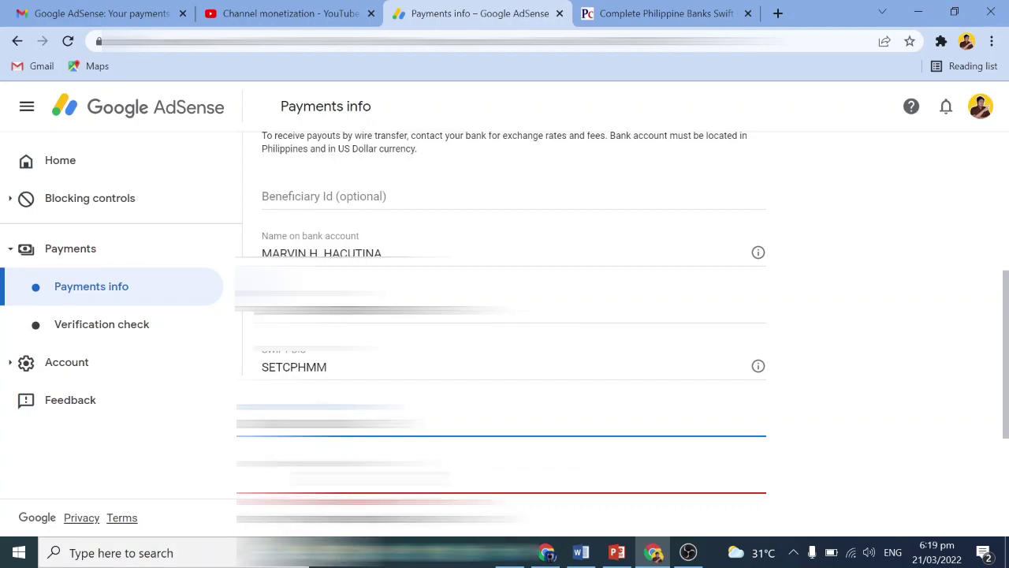
scroll(505, 315, "down", 2)
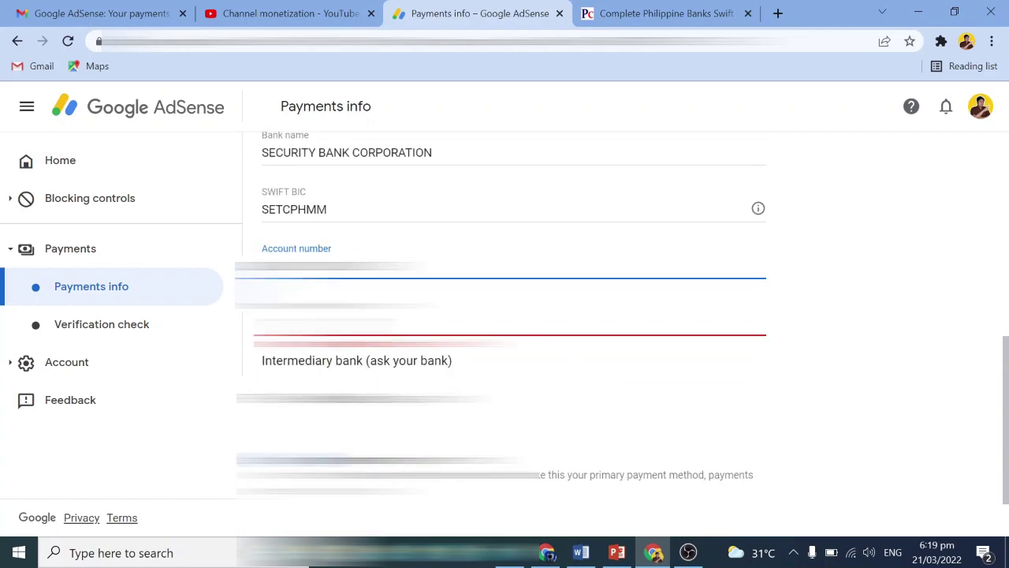
left_click(505, 305)
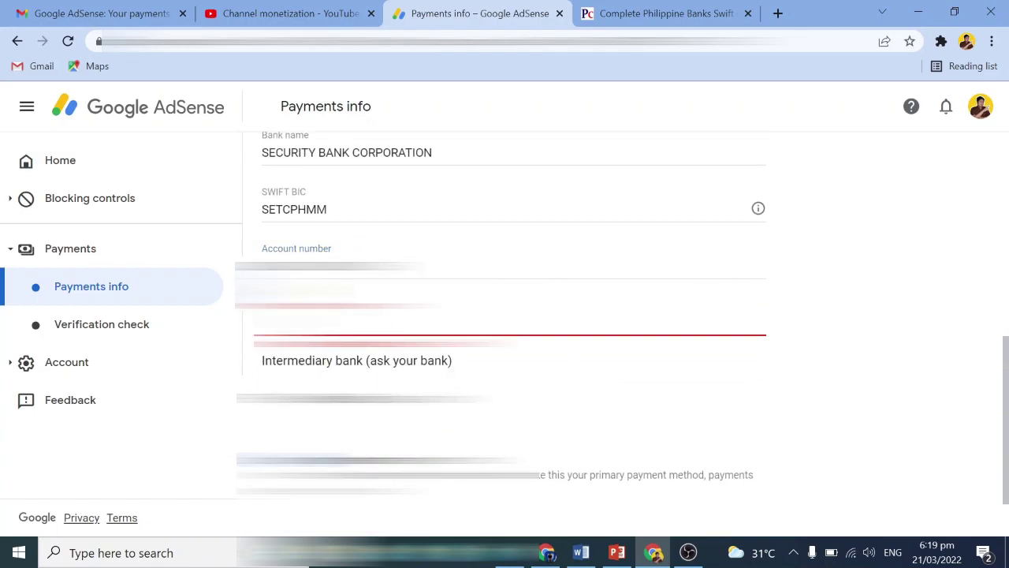
key("ctrl+v")
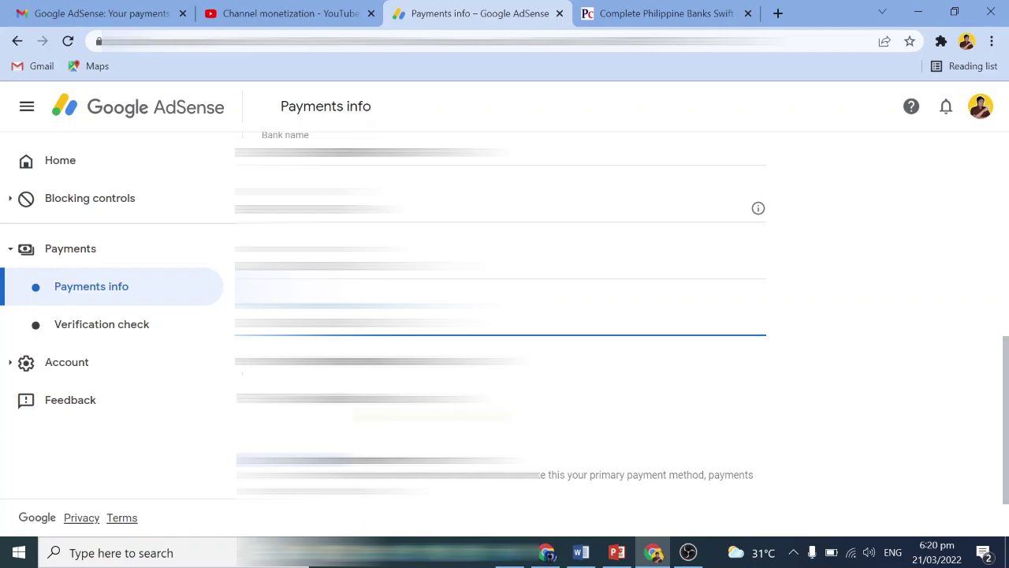
scroll(505, 331, "down", 1)
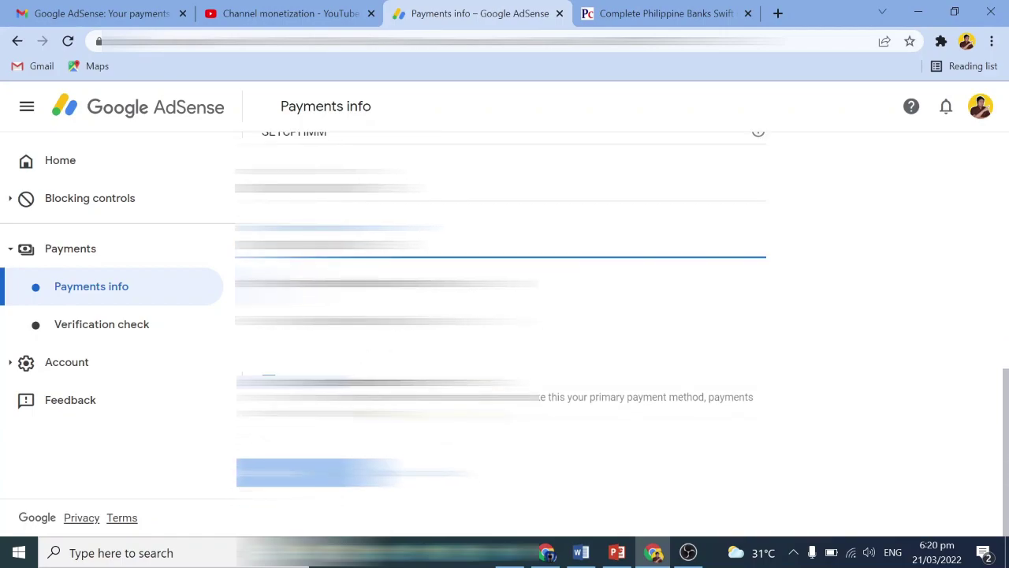
scroll(505, 331, "up", 4)
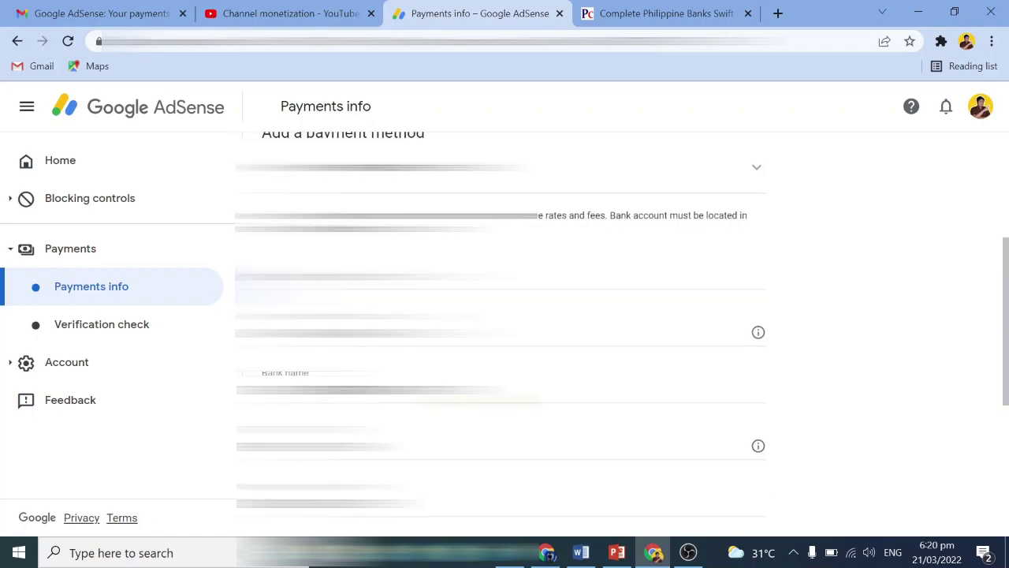
scroll(504, 331, "up", 1)
scroll(504, 331, "down", 3)
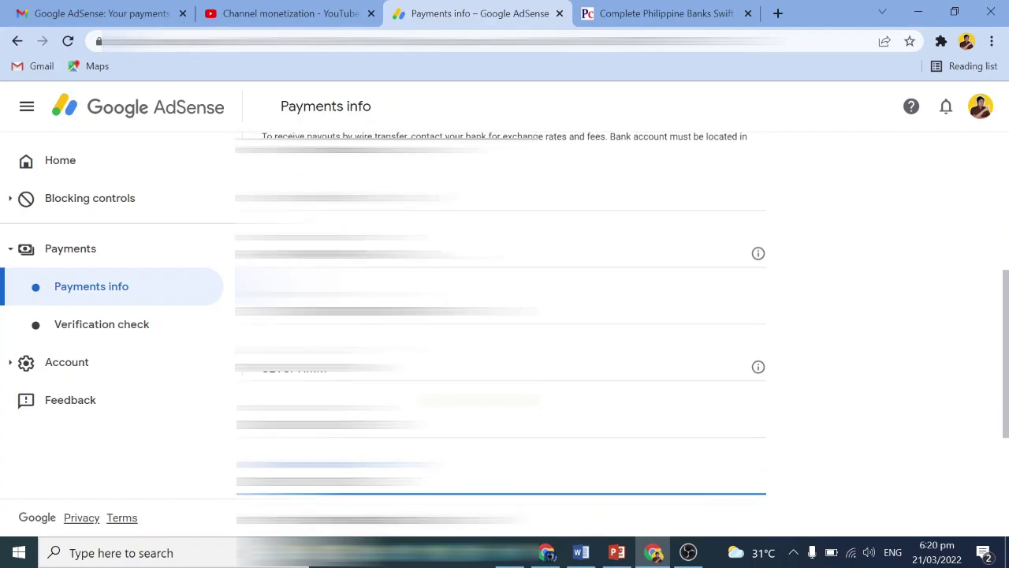